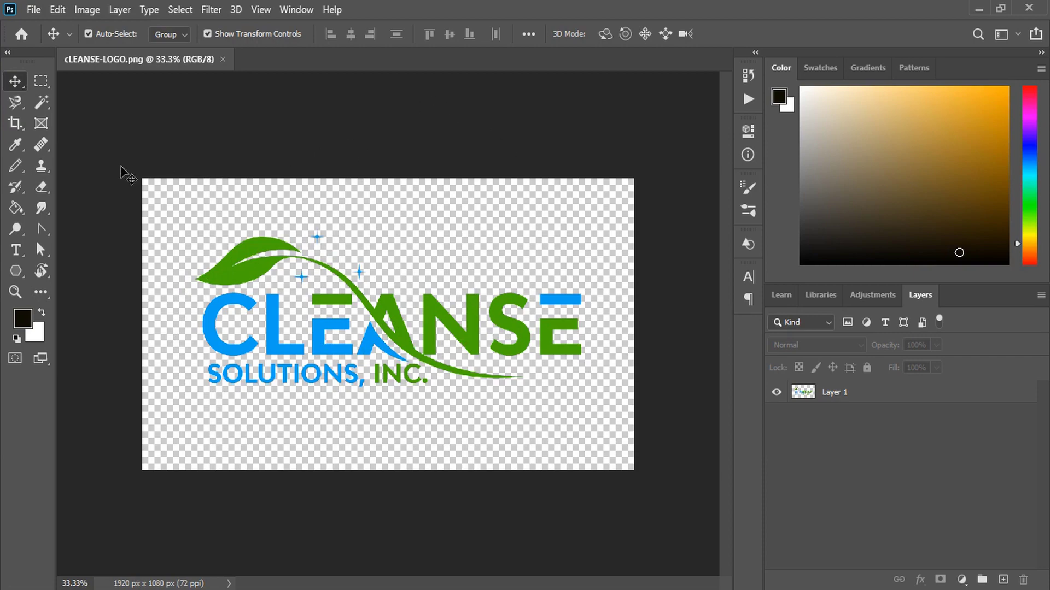
# - Open '3d glass window logo mockup' from the Mockup folder
pyautogui.click(33, 11)
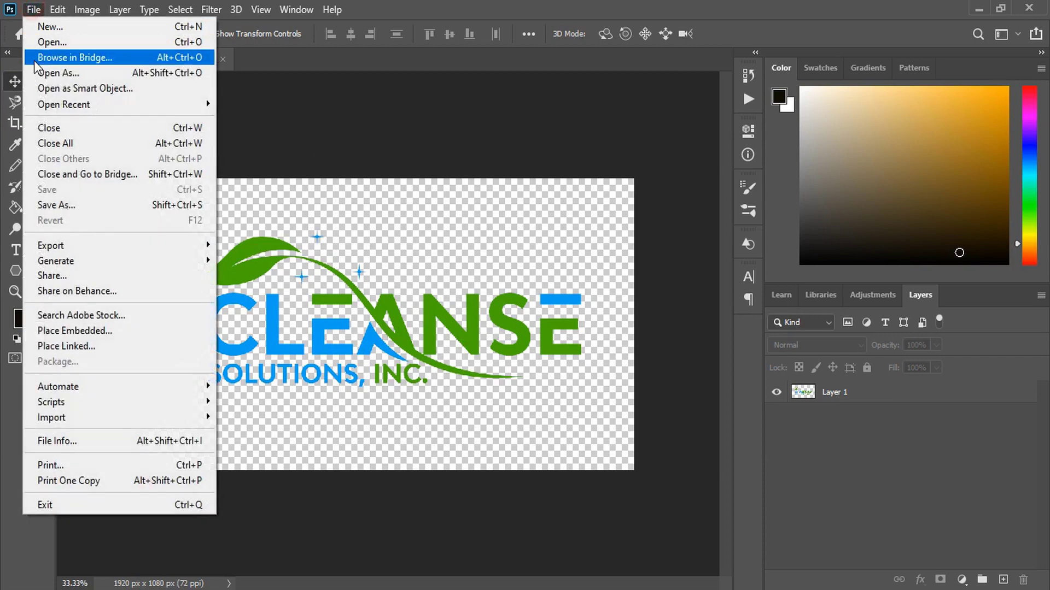
pyautogui.click(55, 40)
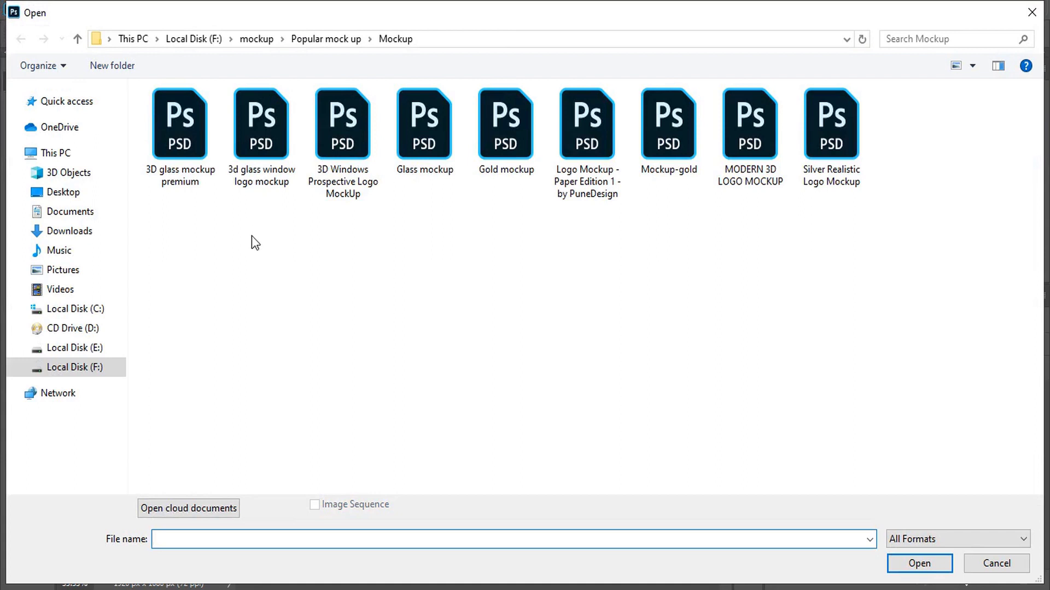
pyautogui.doubleClick(262, 143)
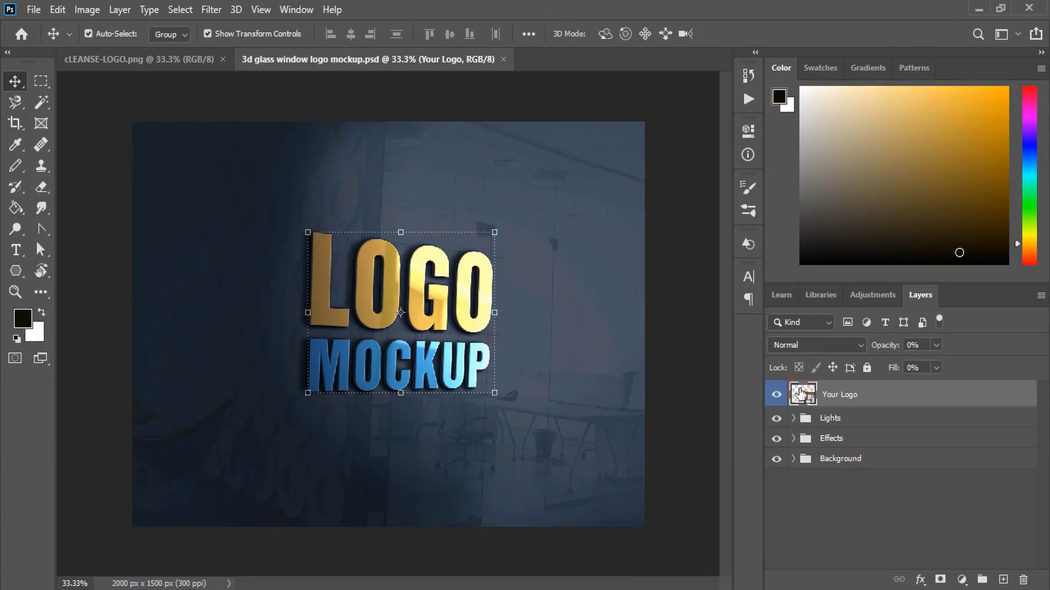
# - Open the Your Logo smart object, drag in the CLEANSE logo and scale it to about 149%
pyautogui.doubleClick(800, 393)
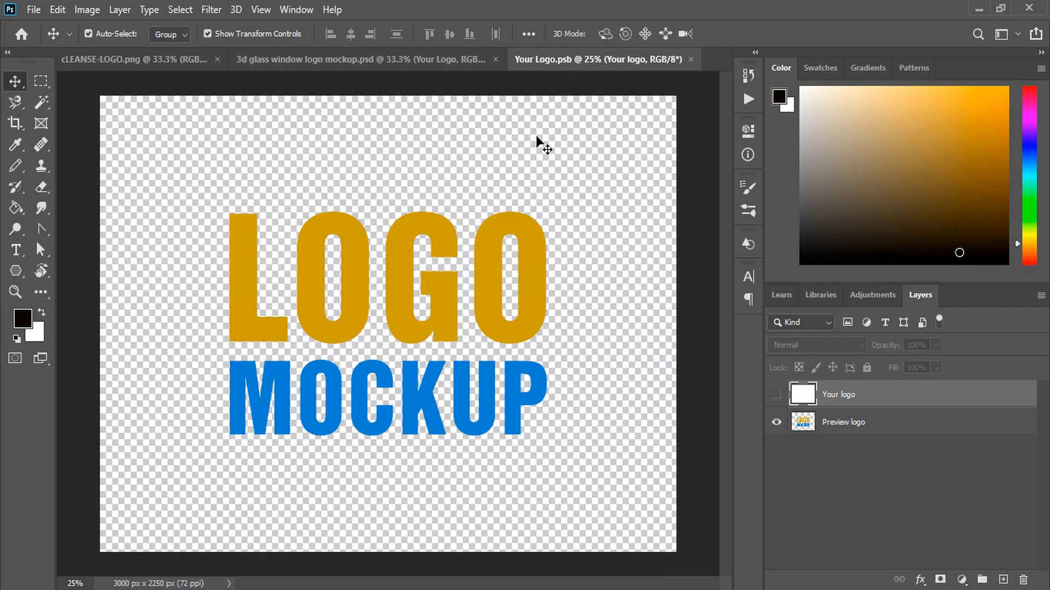
pyautogui.click(140, 59)
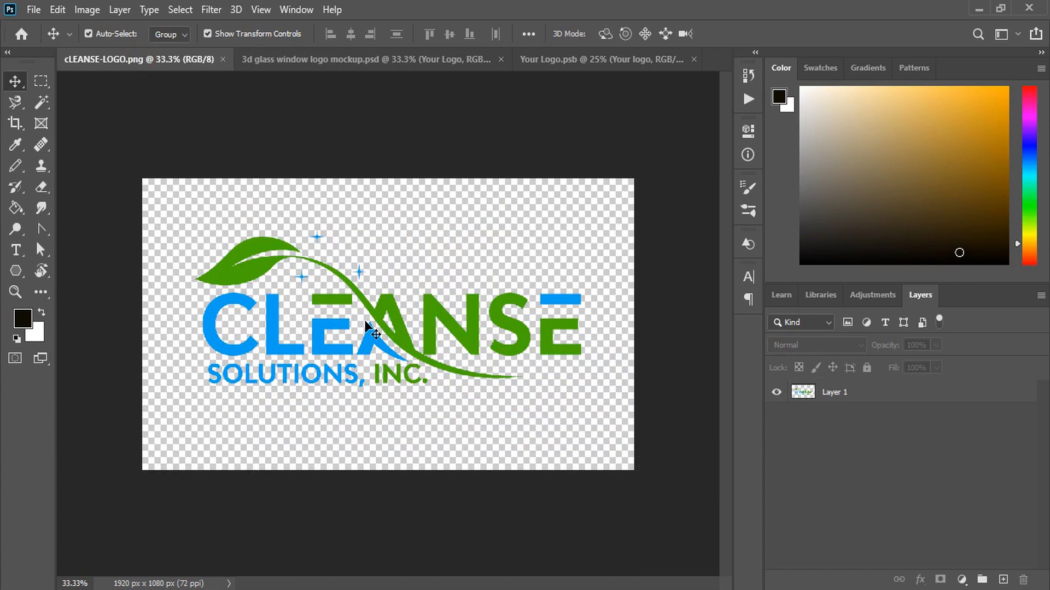
pyautogui.moveTo(388, 304); pyautogui.dragTo(550, 137)
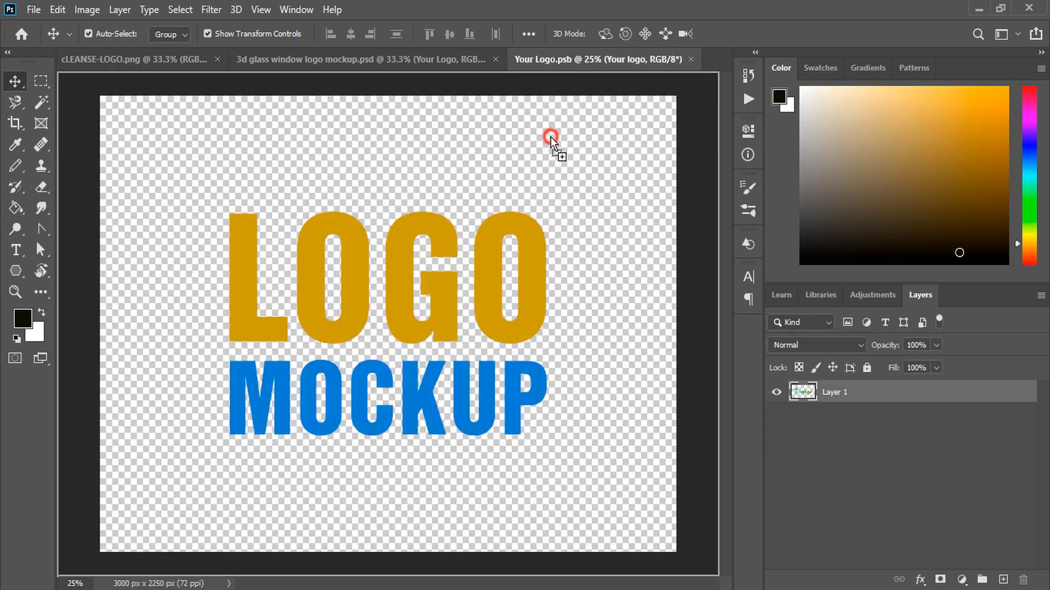
pyautogui.moveTo(396, 323); pyautogui.dragTo(377, 351)
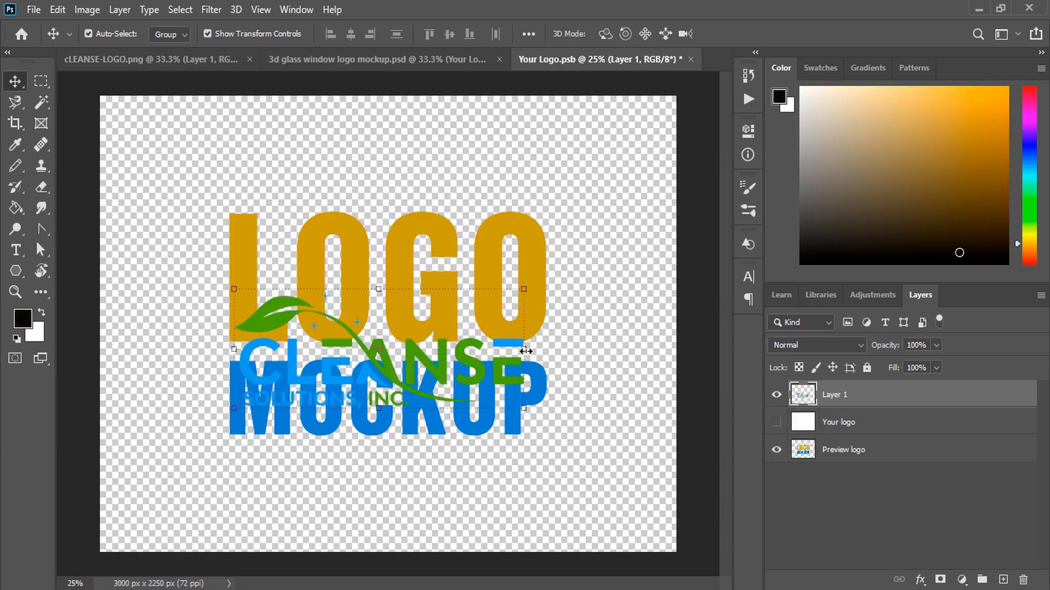
pyautogui.moveTo(525, 351); pyautogui.dragTo(559, 369)
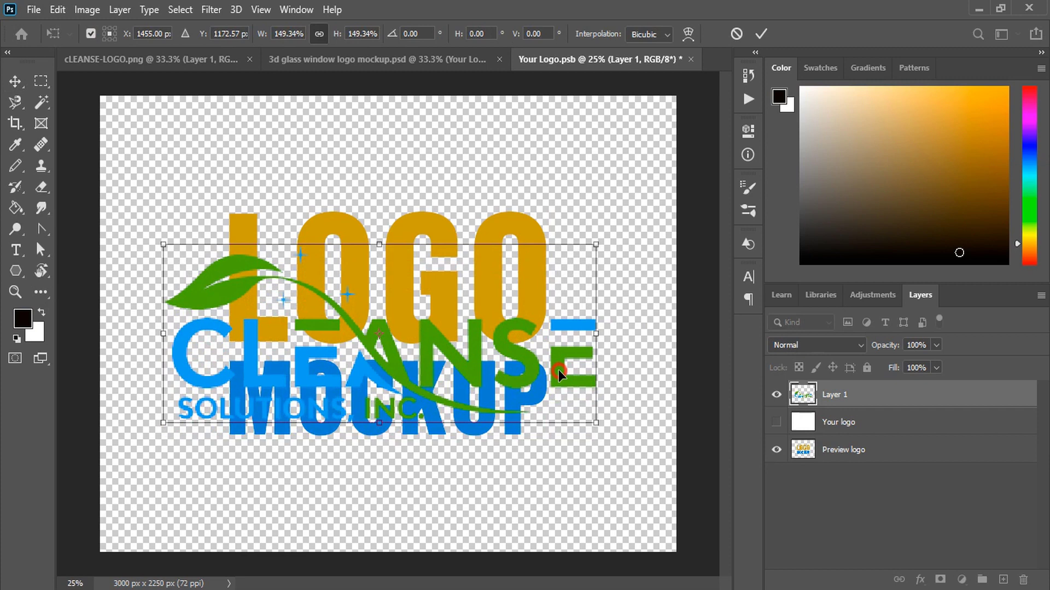
# - Commit the logo scaling, hide the LOGO MOCKUP preview, save Your Logo.psb and return to the mockup
pyautogui.click(754, 36)
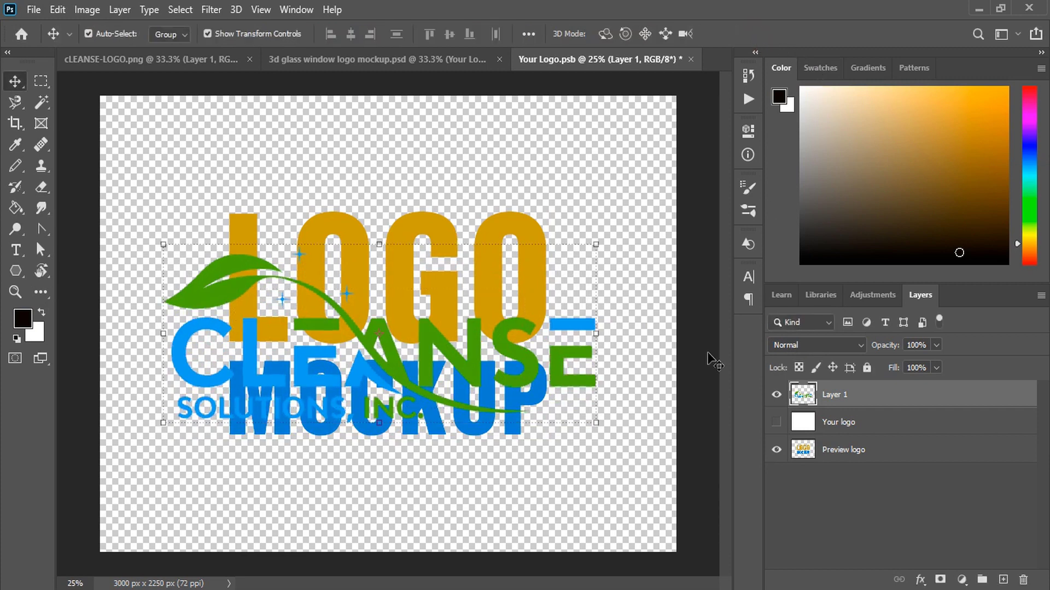
pyautogui.click(777, 450)
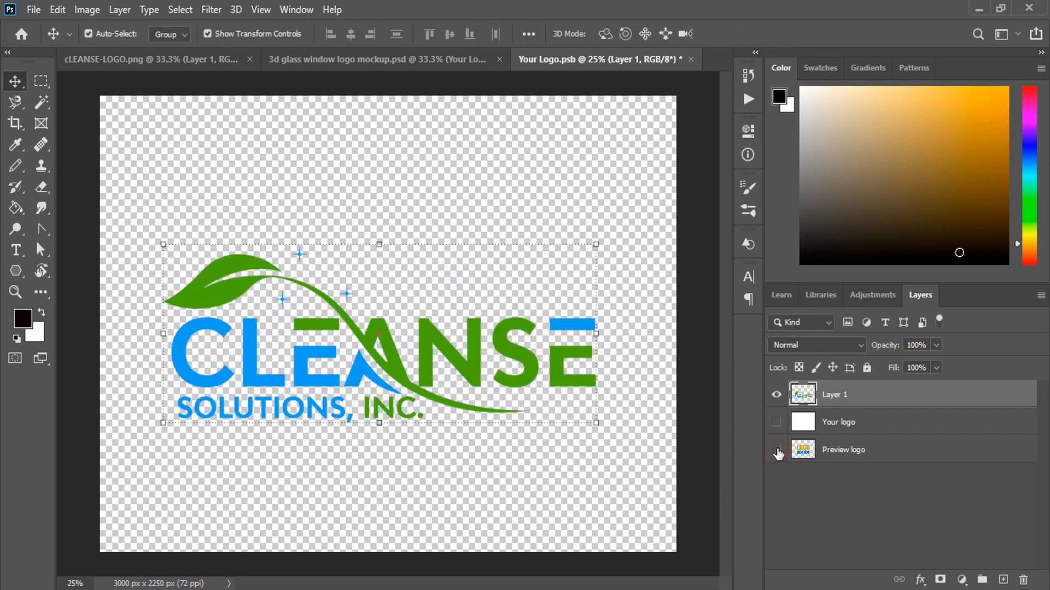
pyautogui.click(691, 60)
pyautogui.click(463, 240)
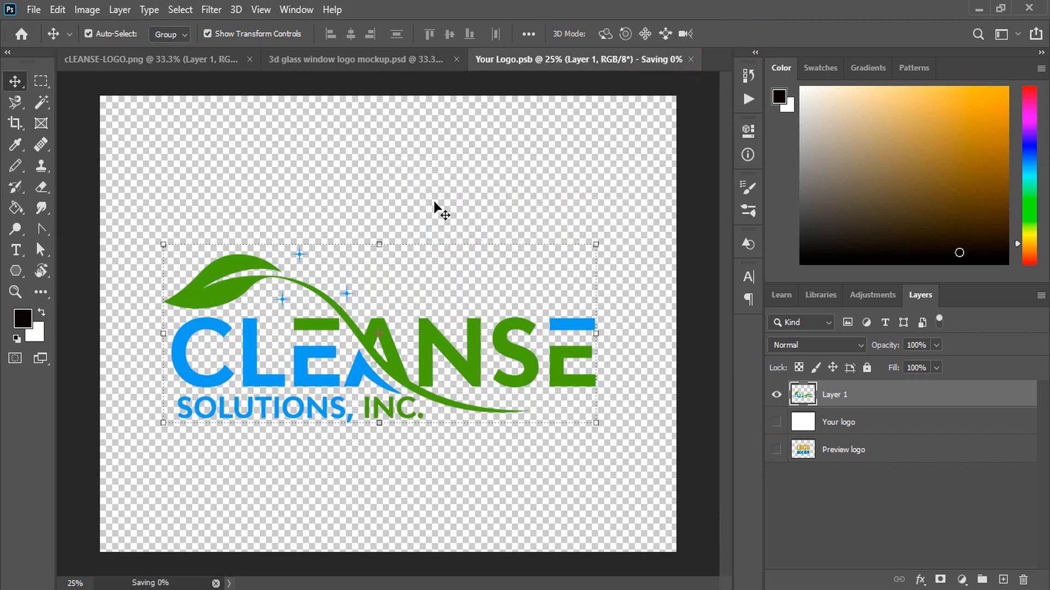
pyautogui.click(306, 61)
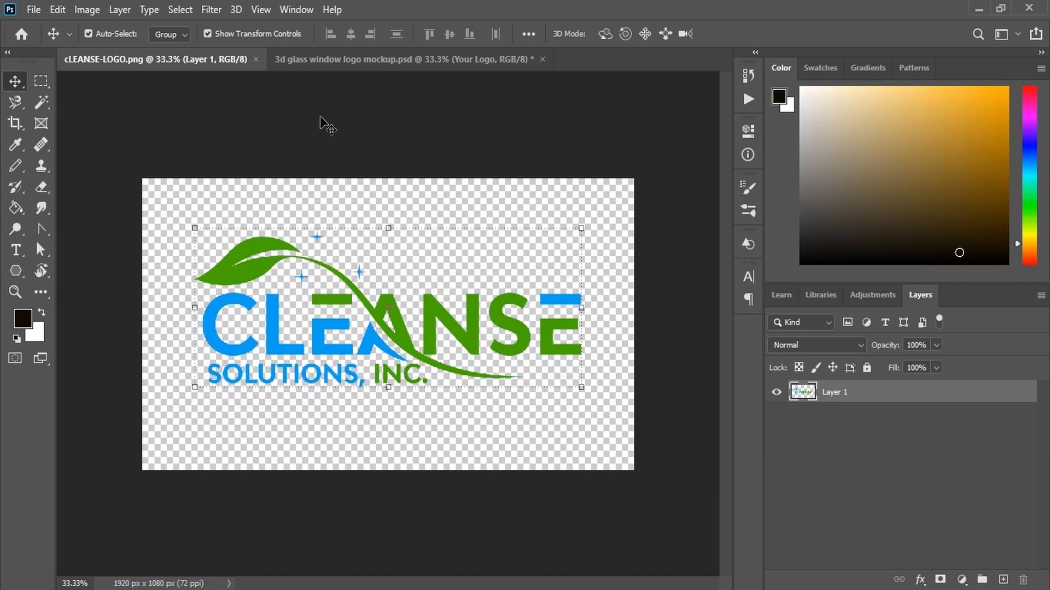
pyautogui.click(326, 60)
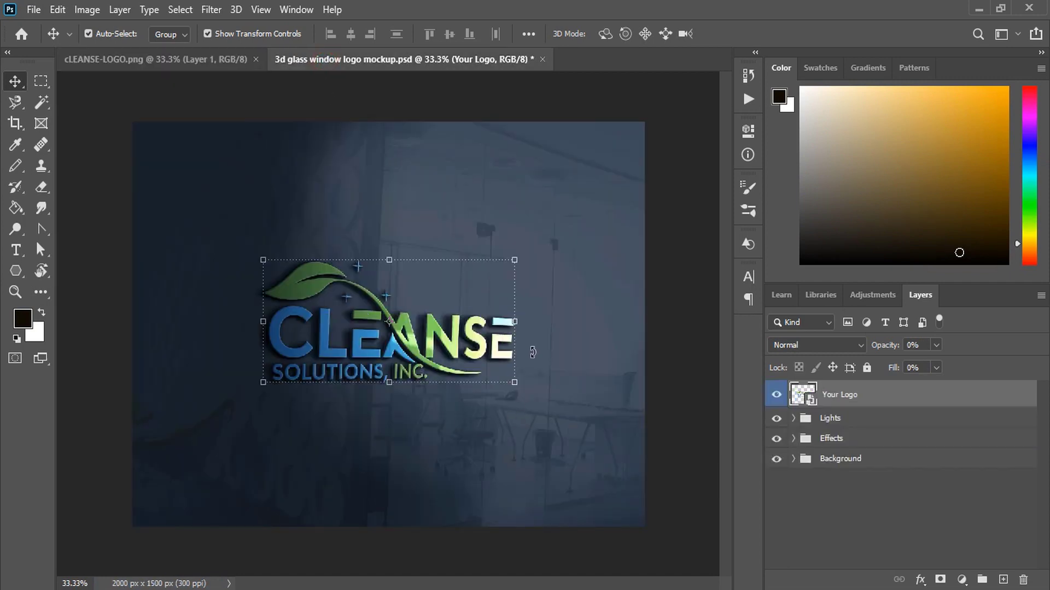
pyautogui.hotkey('ctrl', '+')
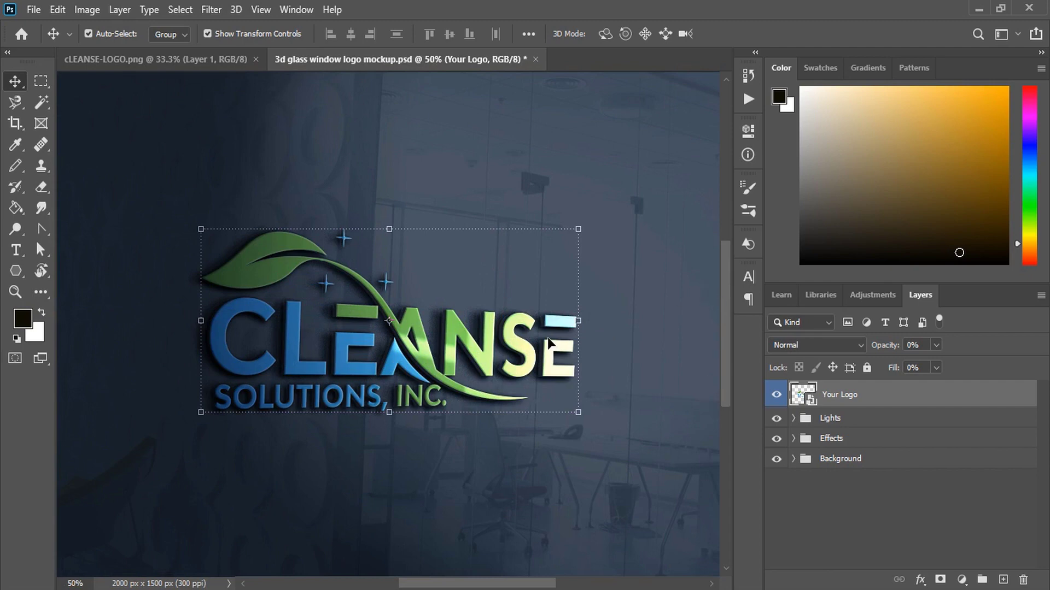
pyautogui.click(182, 57)
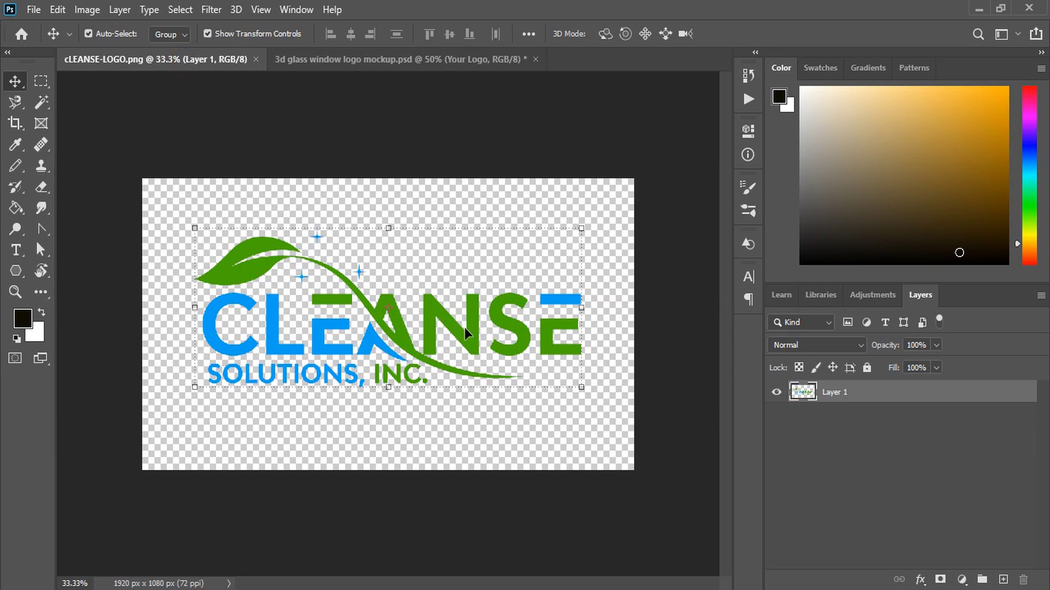
pyautogui.click(402, 60)
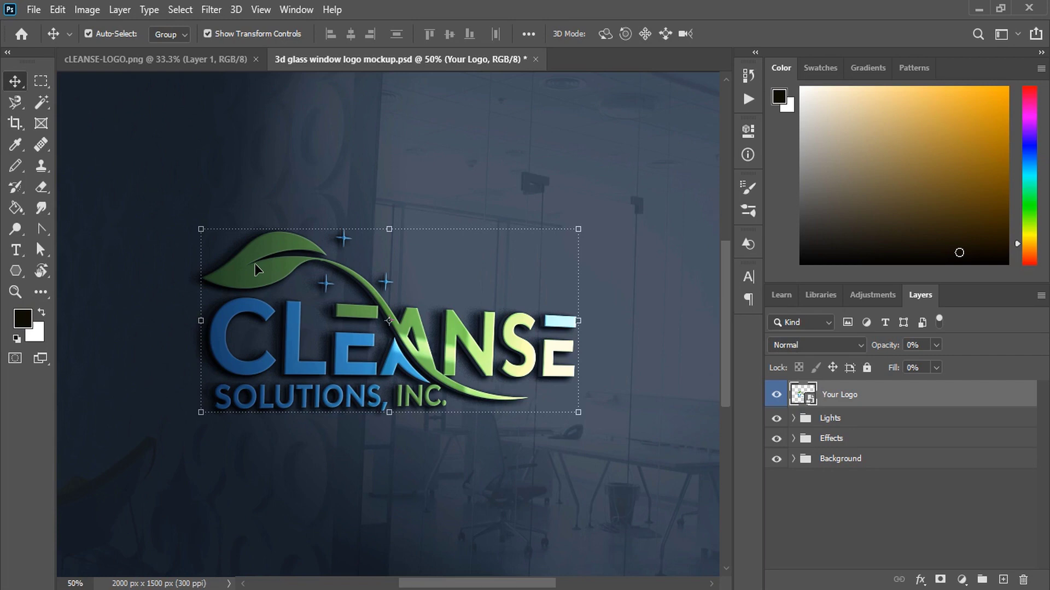
pyautogui.click(155, 60)
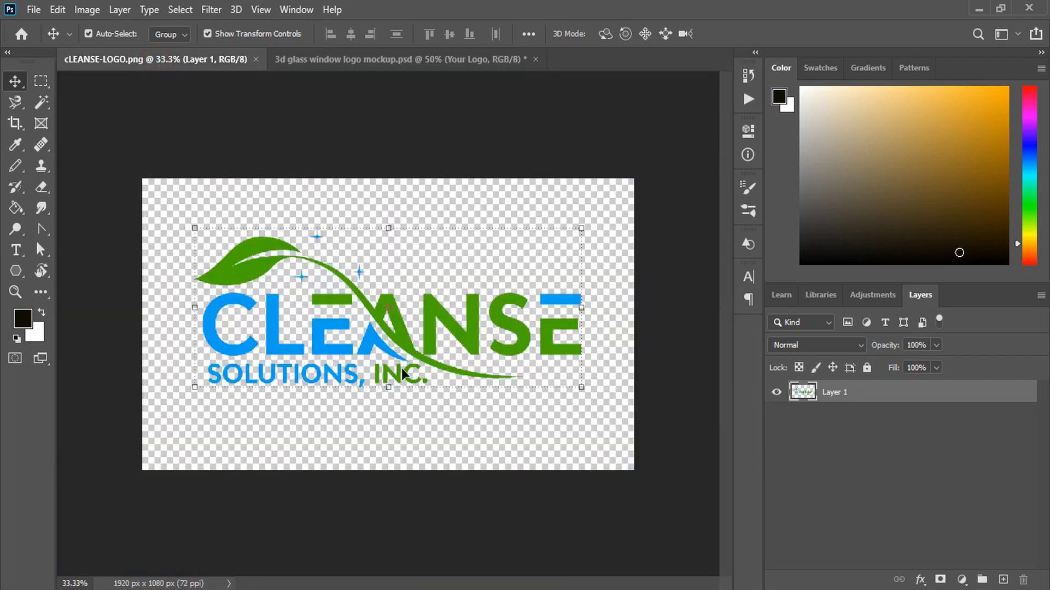
pyautogui.click(373, 57)
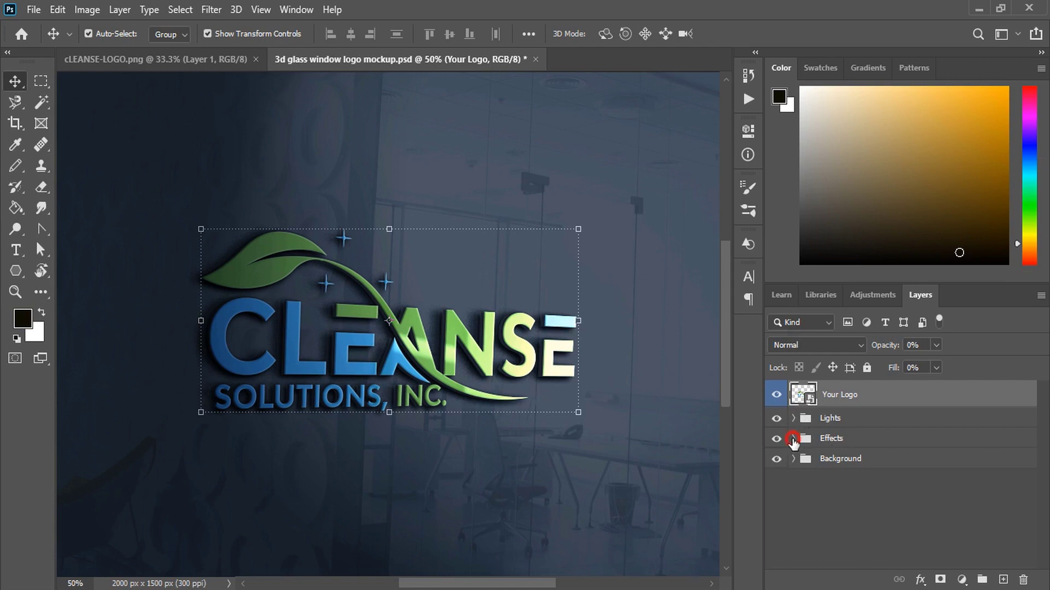
# - Expand the Effects group and hide the effect layer to view the logo's original colours
pyautogui.click(792, 439)
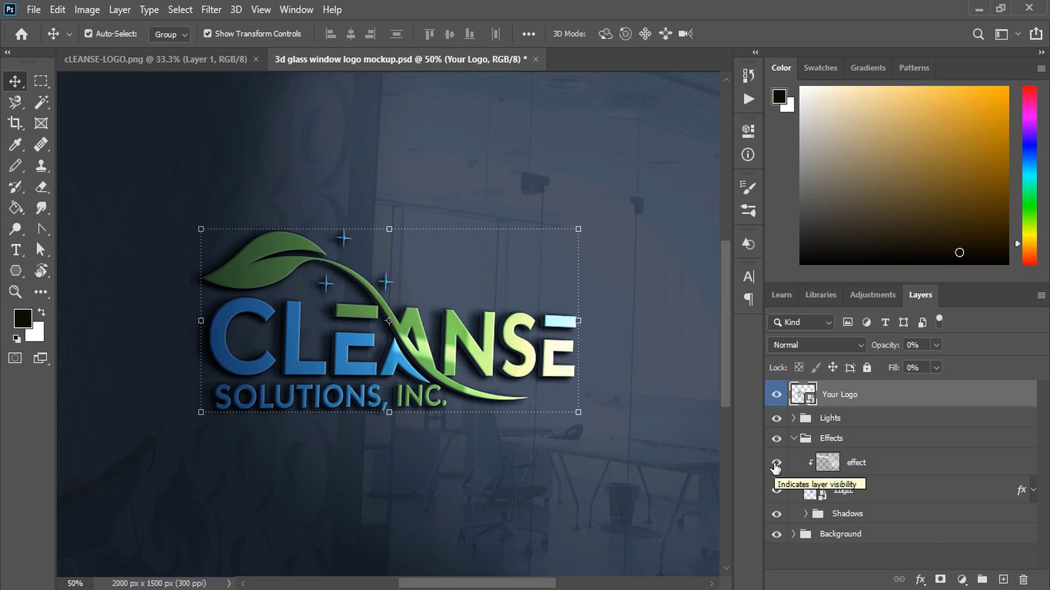
pyautogui.click(776, 464)
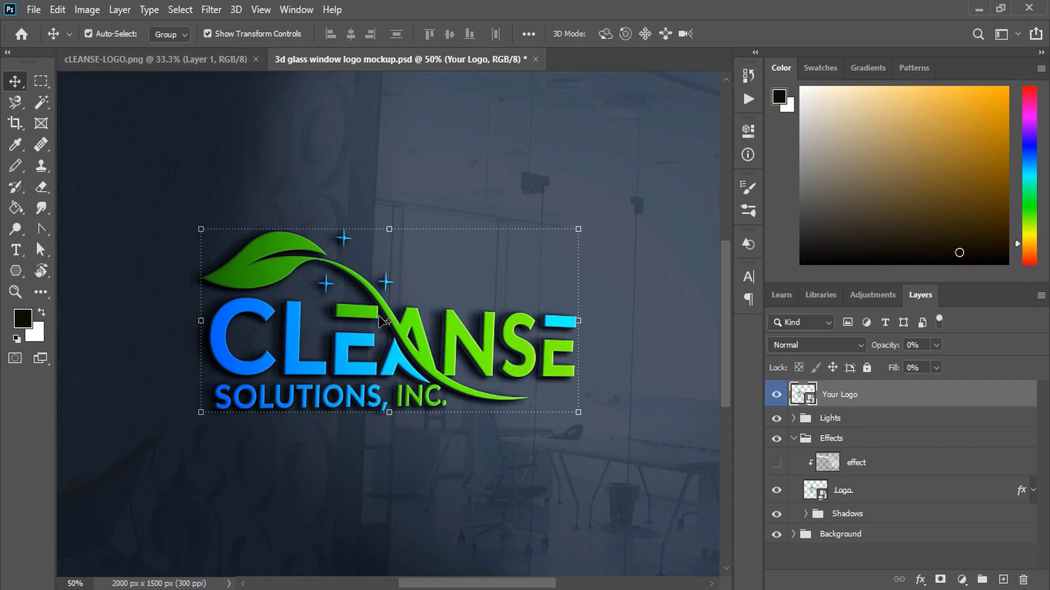
pyautogui.click(191, 61)
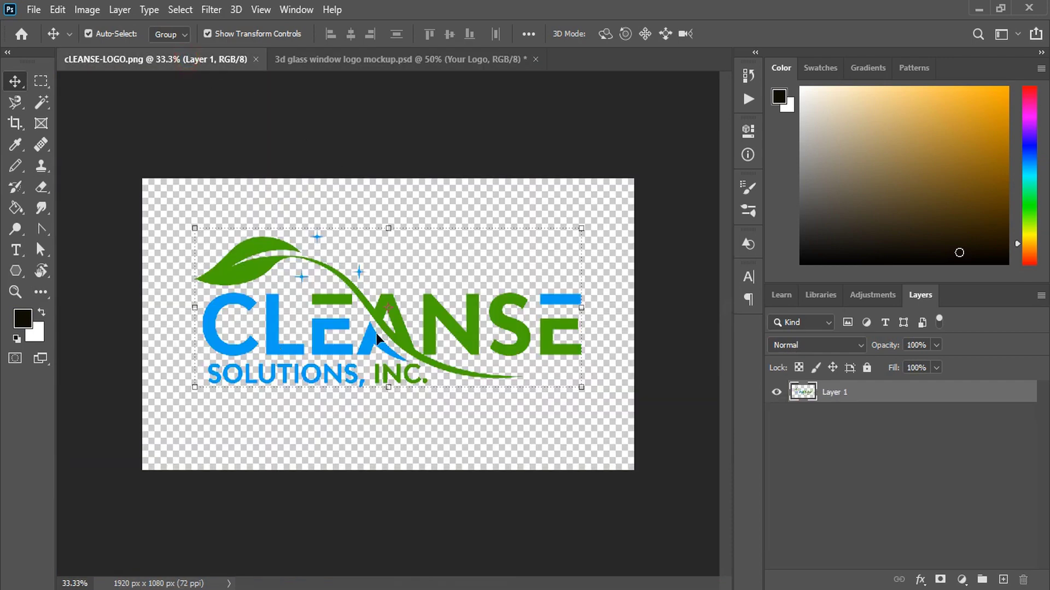
pyautogui.click(388, 64)
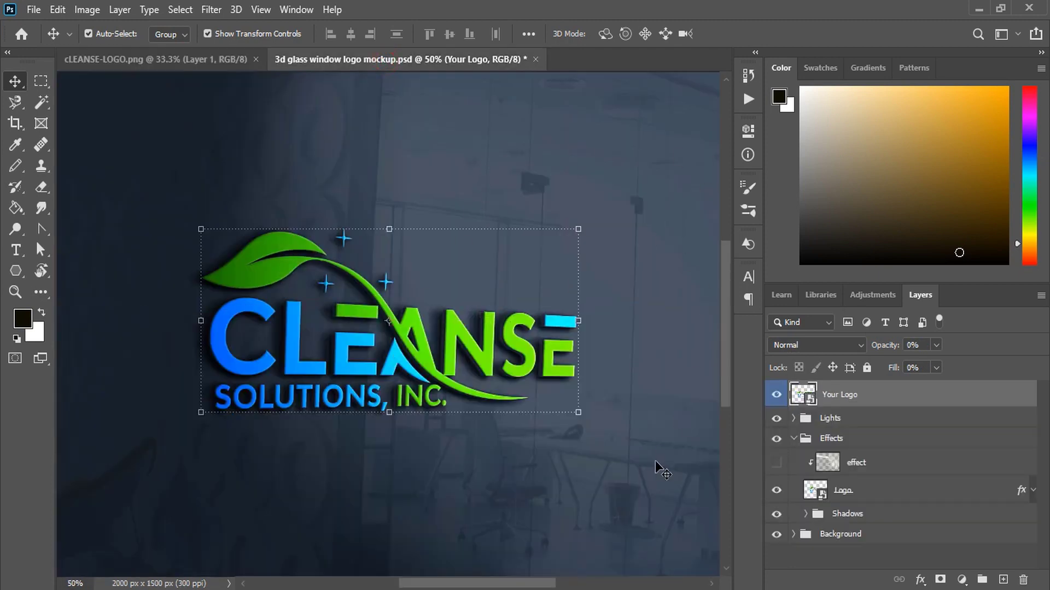
pyautogui.click(604, 491)
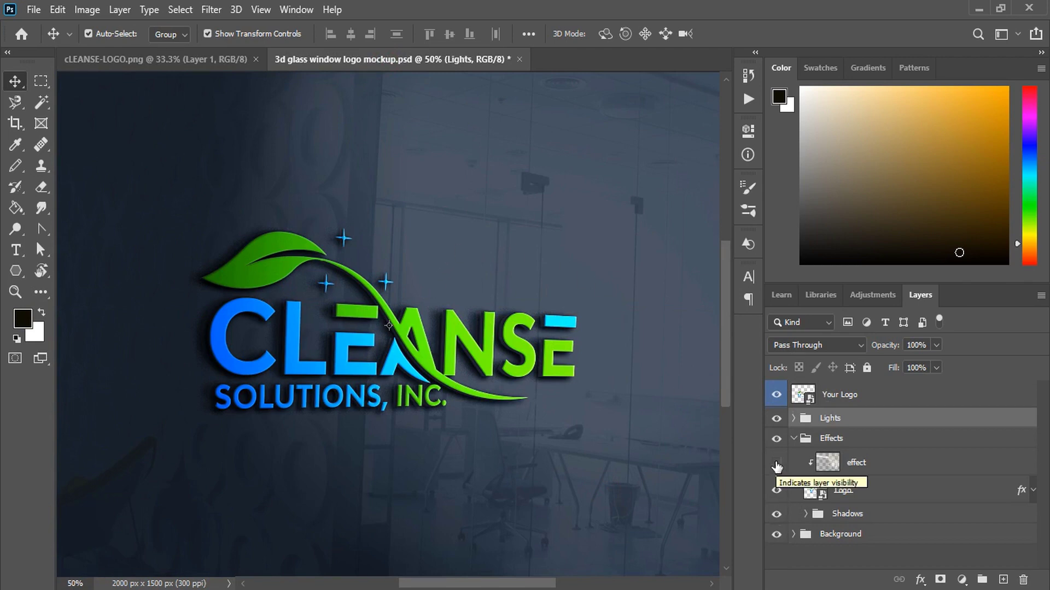
# - Toggle the effect layer's lighting off and on to compare, leaving it visible
pyautogui.click(777, 464)
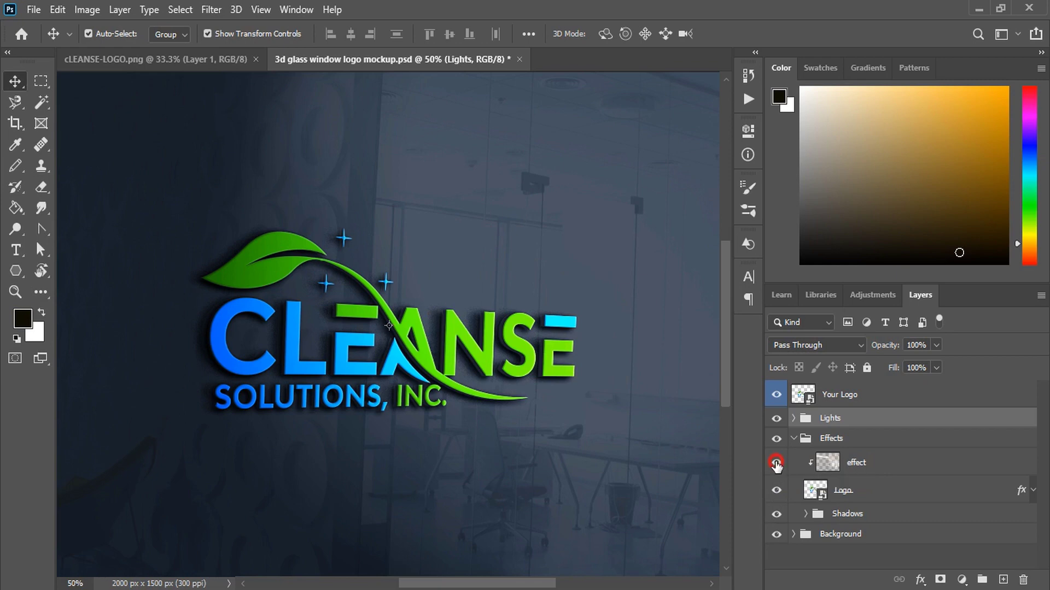
pyautogui.click(776, 464)
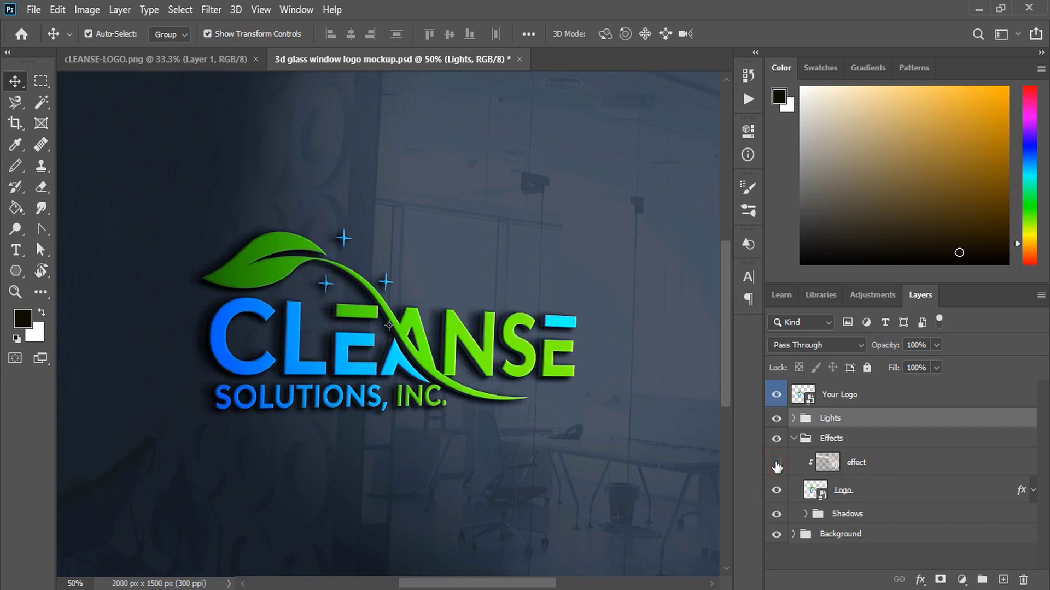
pyautogui.click(776, 463)
pyautogui.click(777, 464)
pyautogui.click(777, 463)
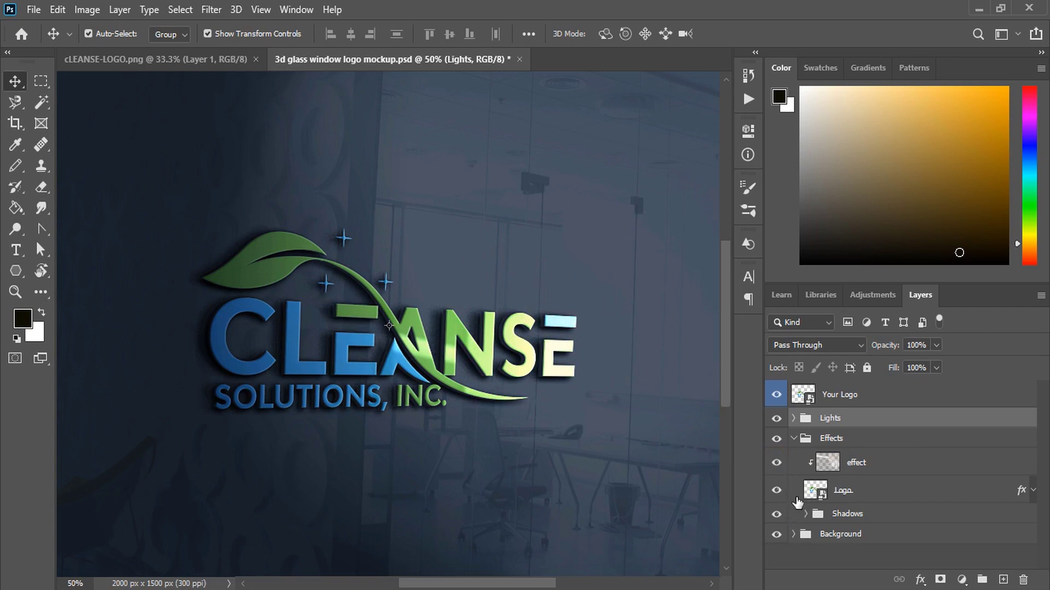
# - Collapse Effects, expand the Lights group, and toggle the Effect blue tint off and on, leaving it on
pyautogui.click(793, 439)
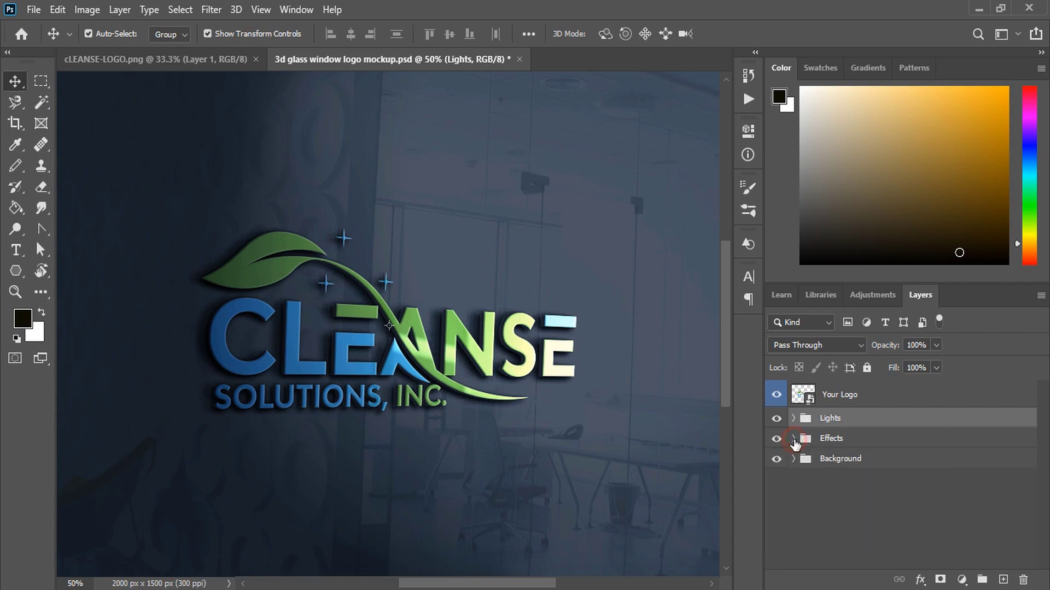
pyautogui.click(793, 419)
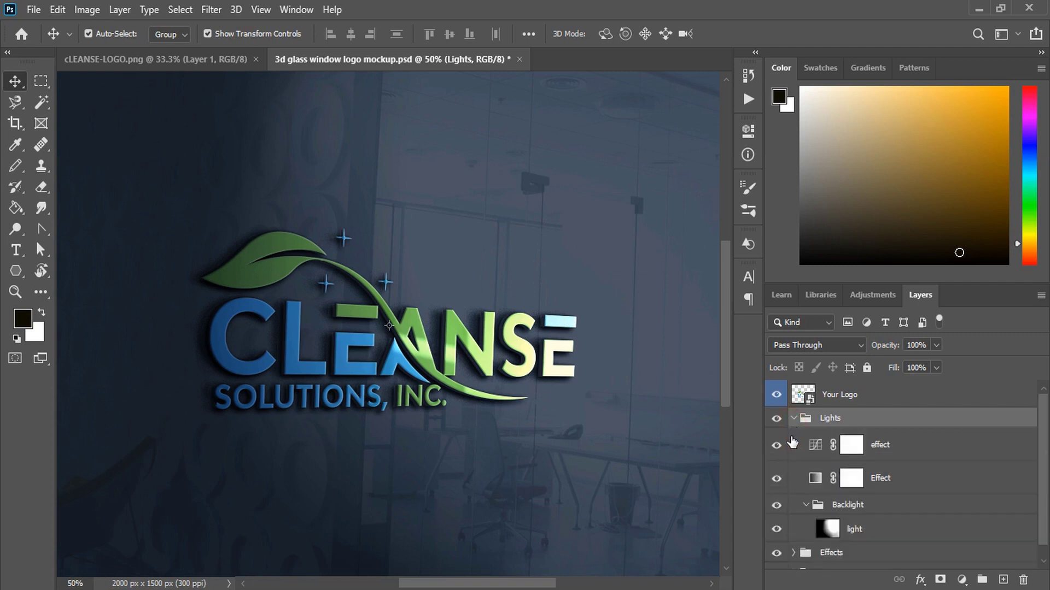
pyautogui.click(776, 478)
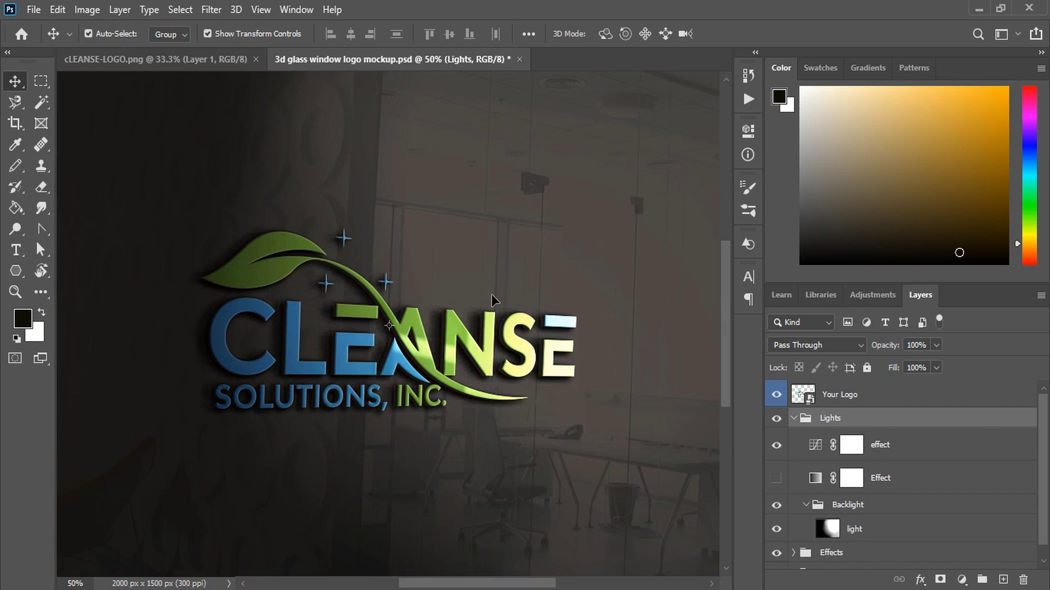
pyautogui.click(776, 479)
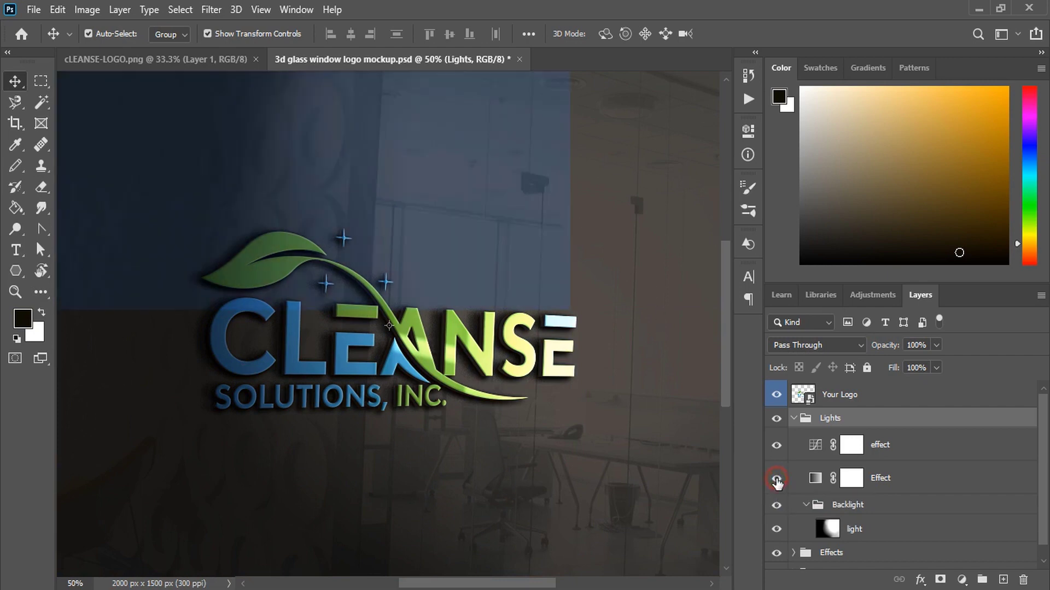
pyautogui.click(776, 480)
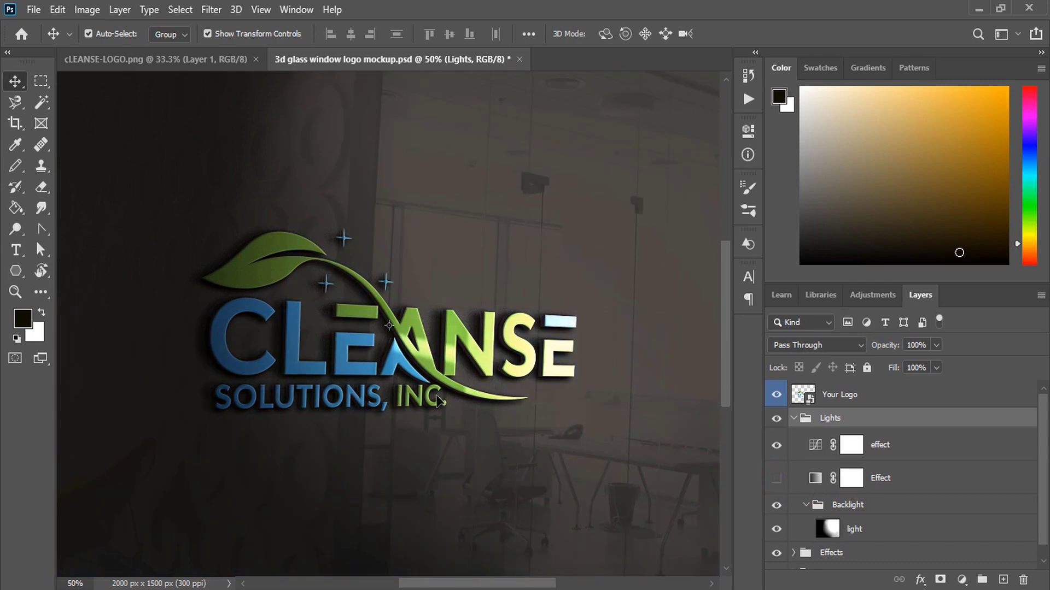
pyautogui.click(776, 479)
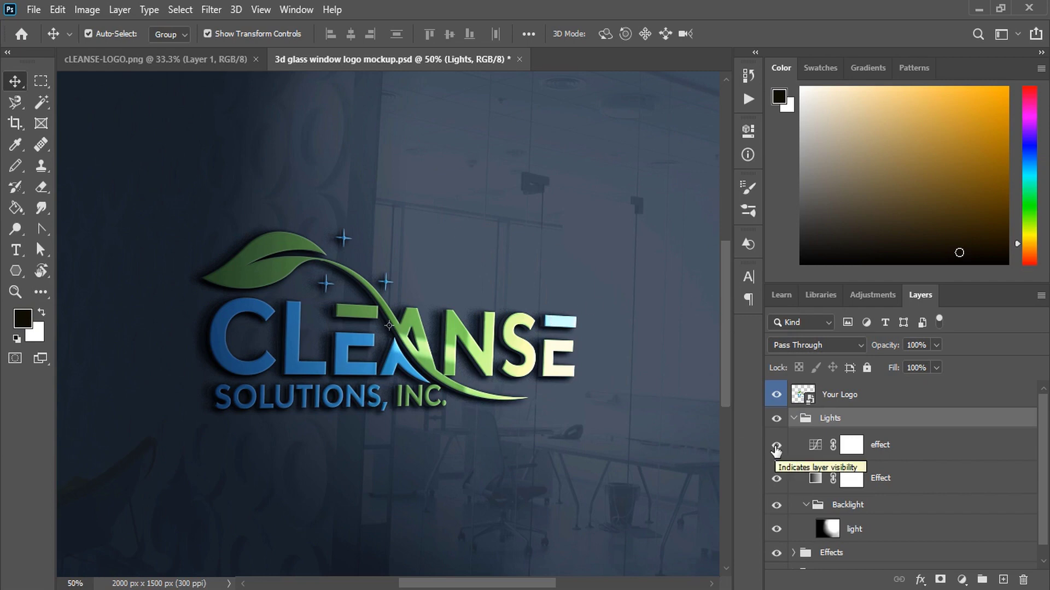
# - Toggle the effect layer's light glow off and on to compare, leaving it visible
pyautogui.click(777, 446)
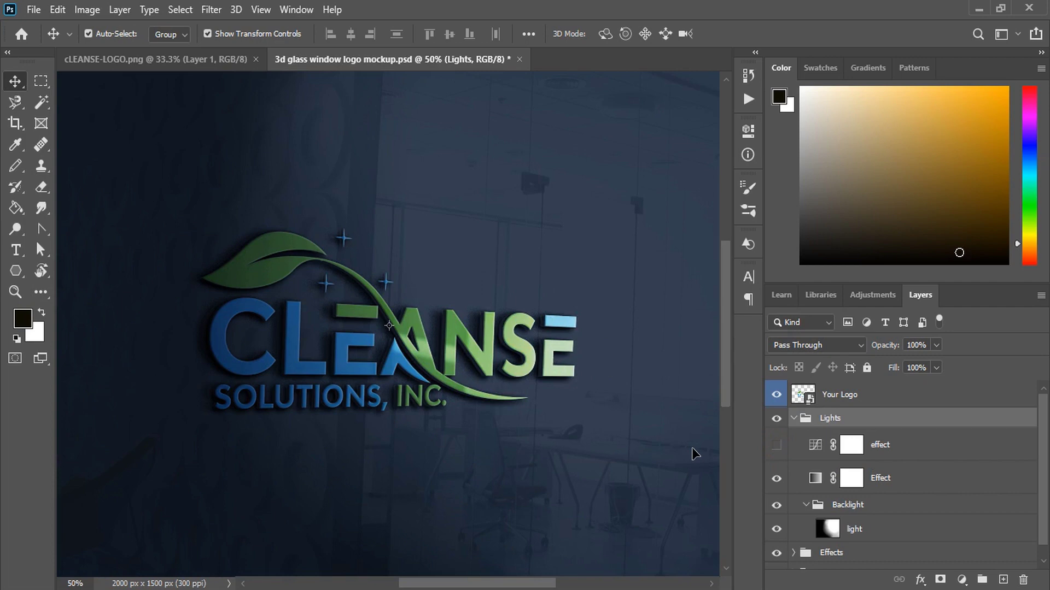
pyautogui.click(776, 446)
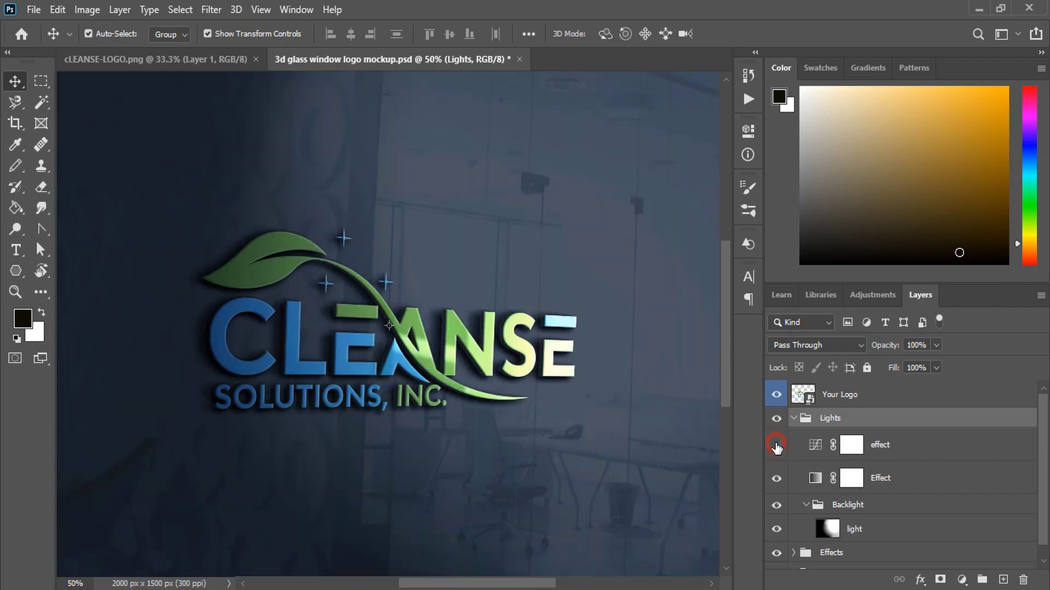
pyautogui.click(777, 445)
pyautogui.click(777, 445)
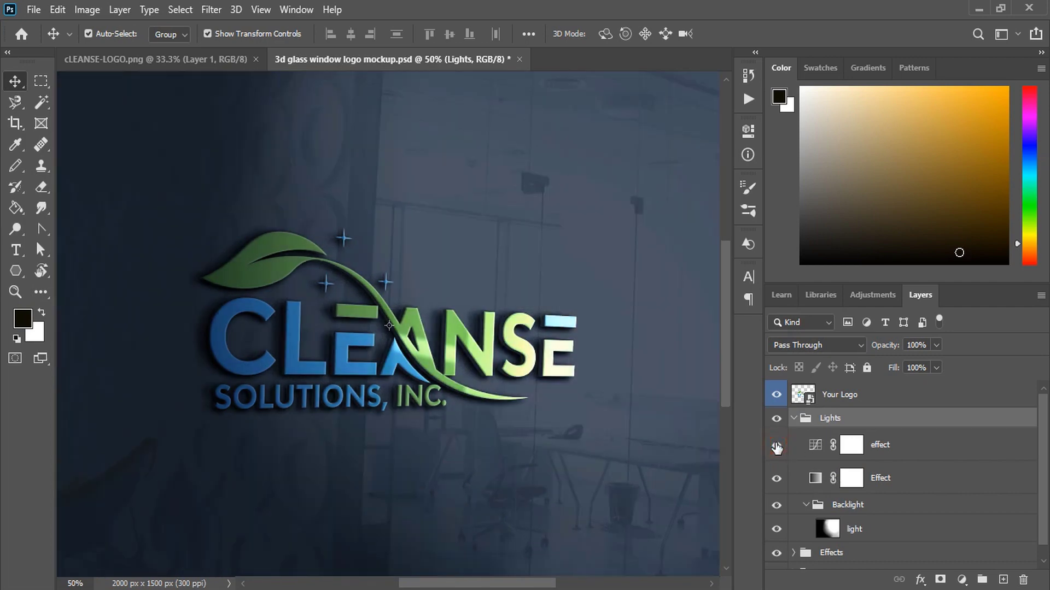
# - Toggle the light layer's backlight off and on, then fit the whole mockup in view
pyautogui.click(775, 529)
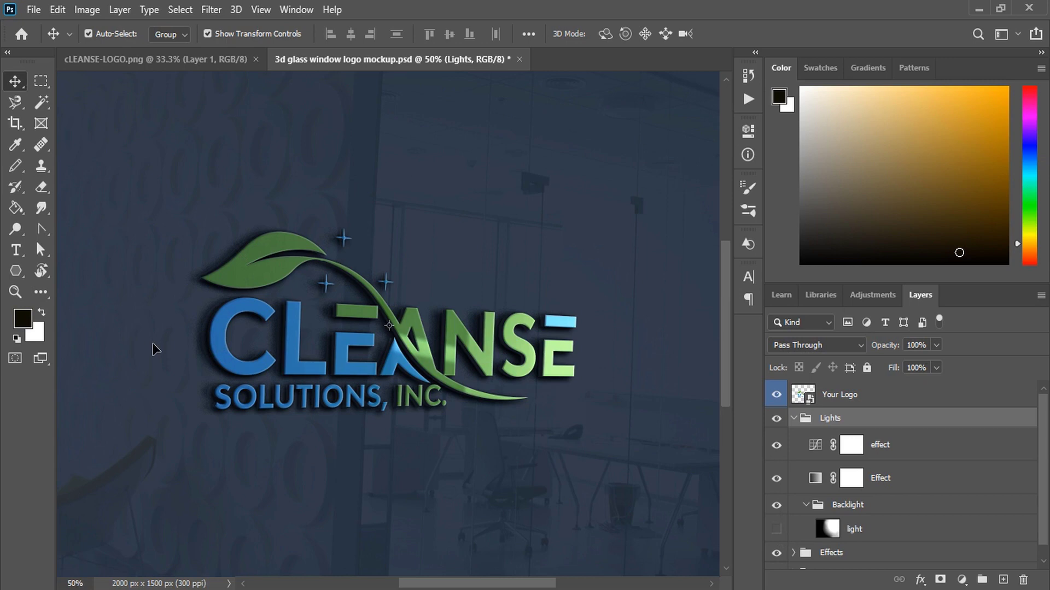
pyautogui.click(777, 530)
pyautogui.click(777, 530)
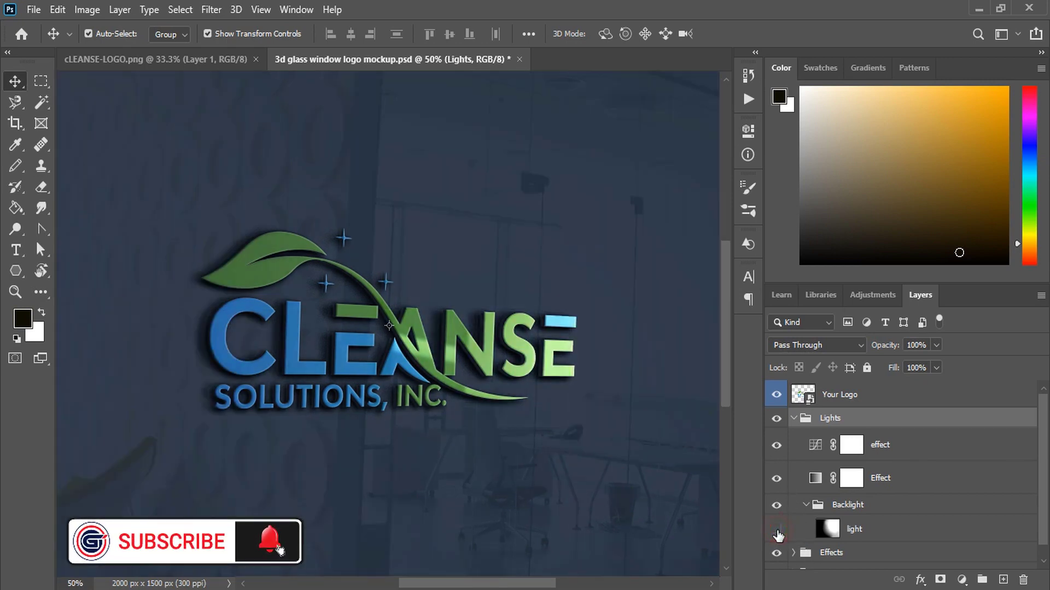
pyautogui.click(776, 530)
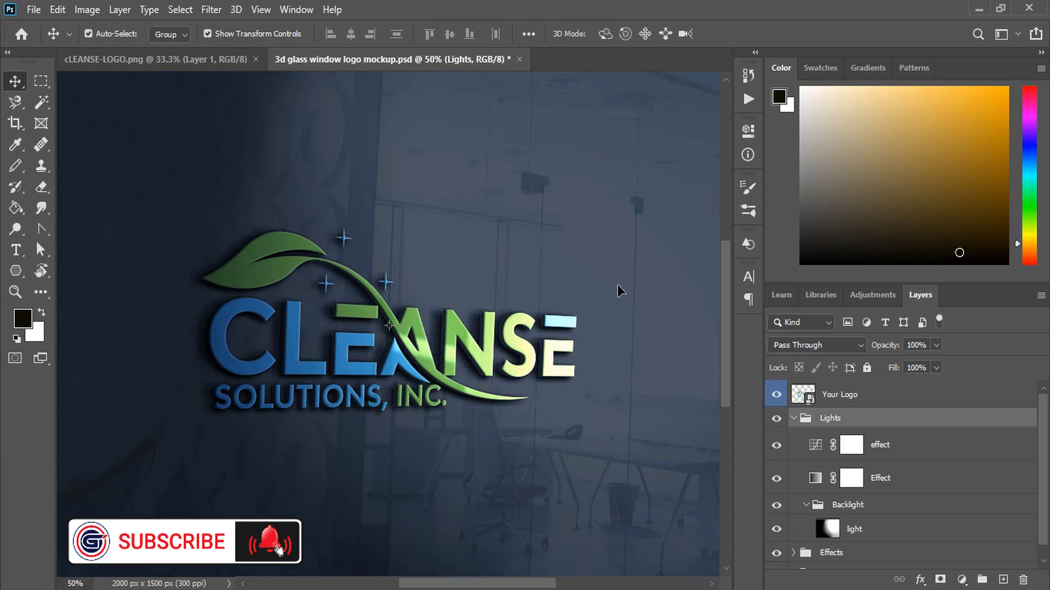
pyautogui.hotkey('ctrl', '-')
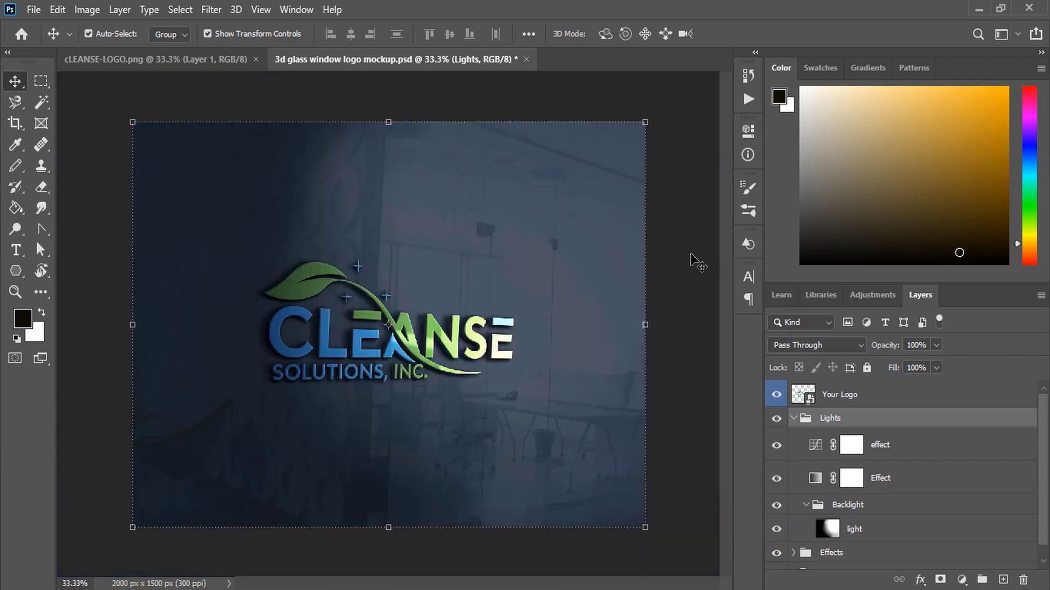